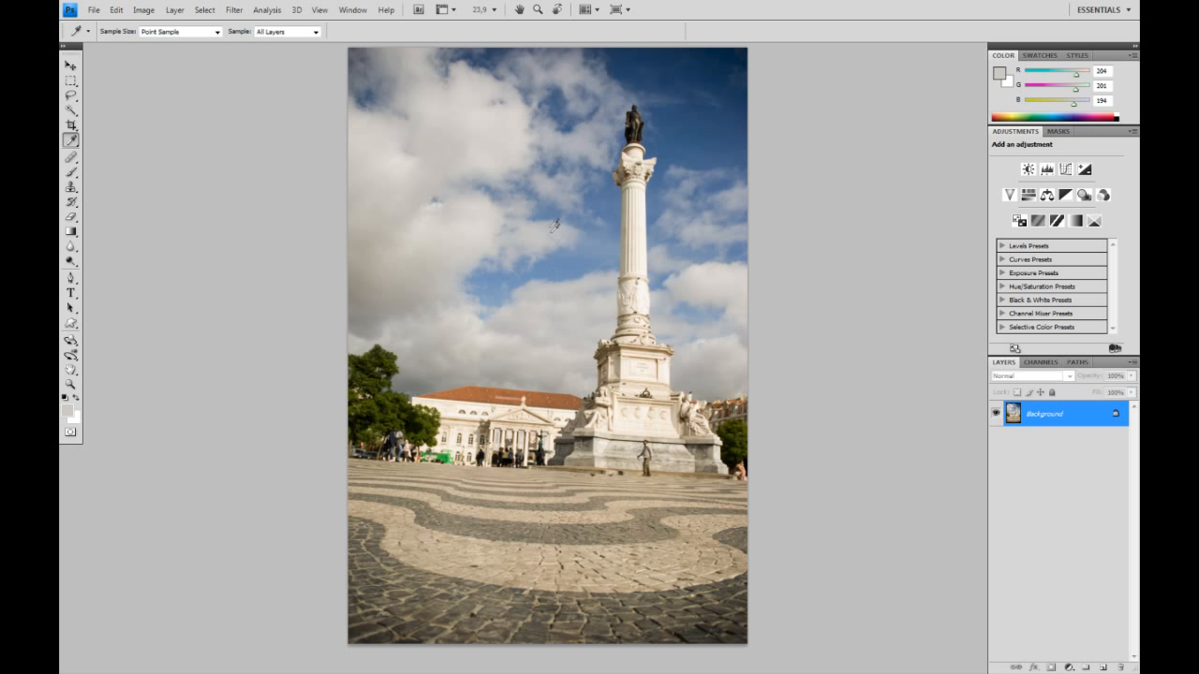
# Sample colours with the Eyedropper from the red roof, sky, clouds, column and pavement, using Point Sample.
pyautogui.click(507, 397)
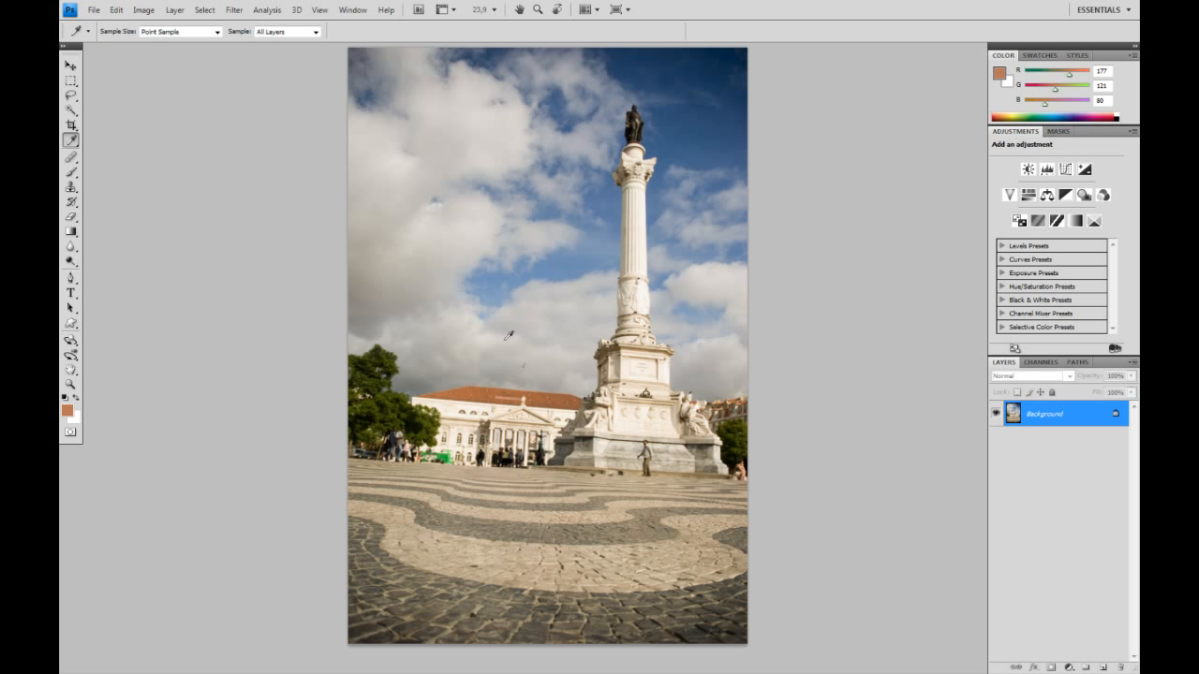
pyautogui.click(498, 273)
pyautogui.moveTo(446, 245); pyautogui.dragTo(439, 247)
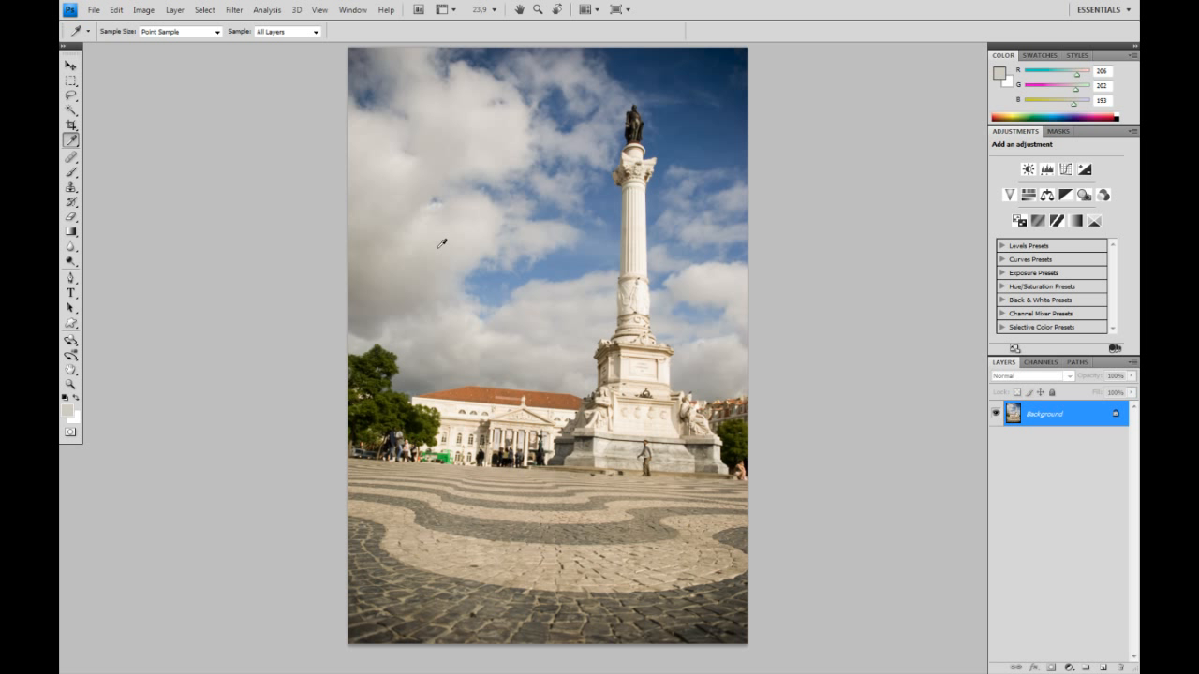
pyautogui.click(638, 256)
pyautogui.click(476, 393)
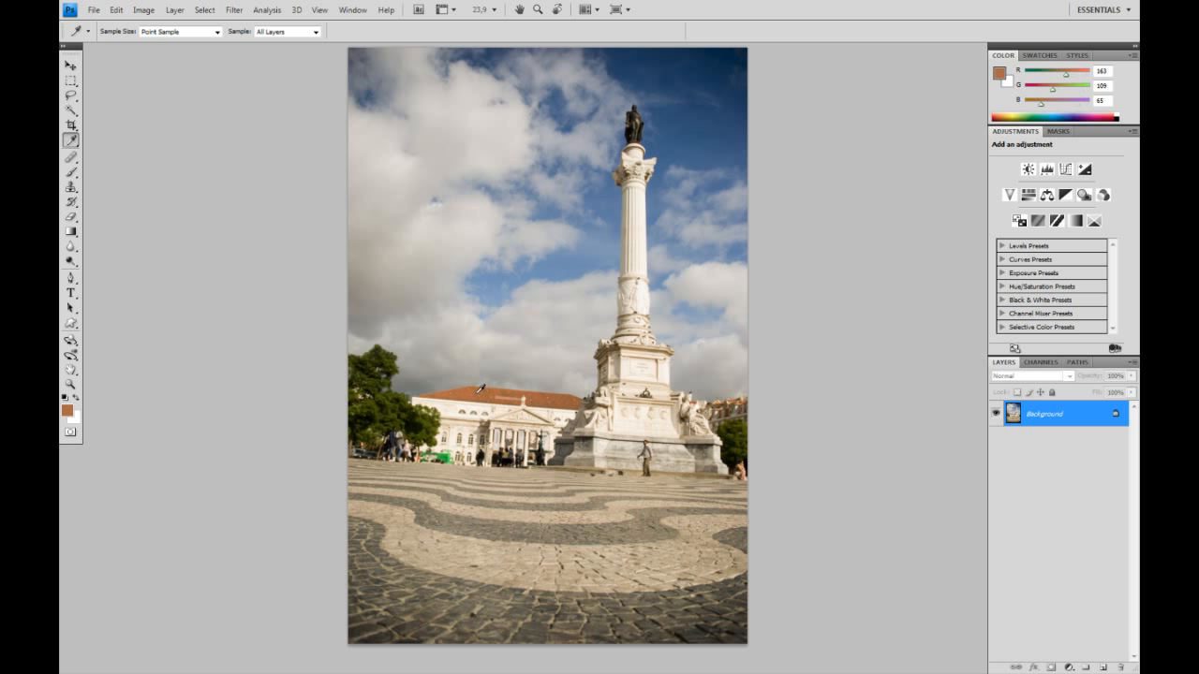
pyautogui.click(477, 523)
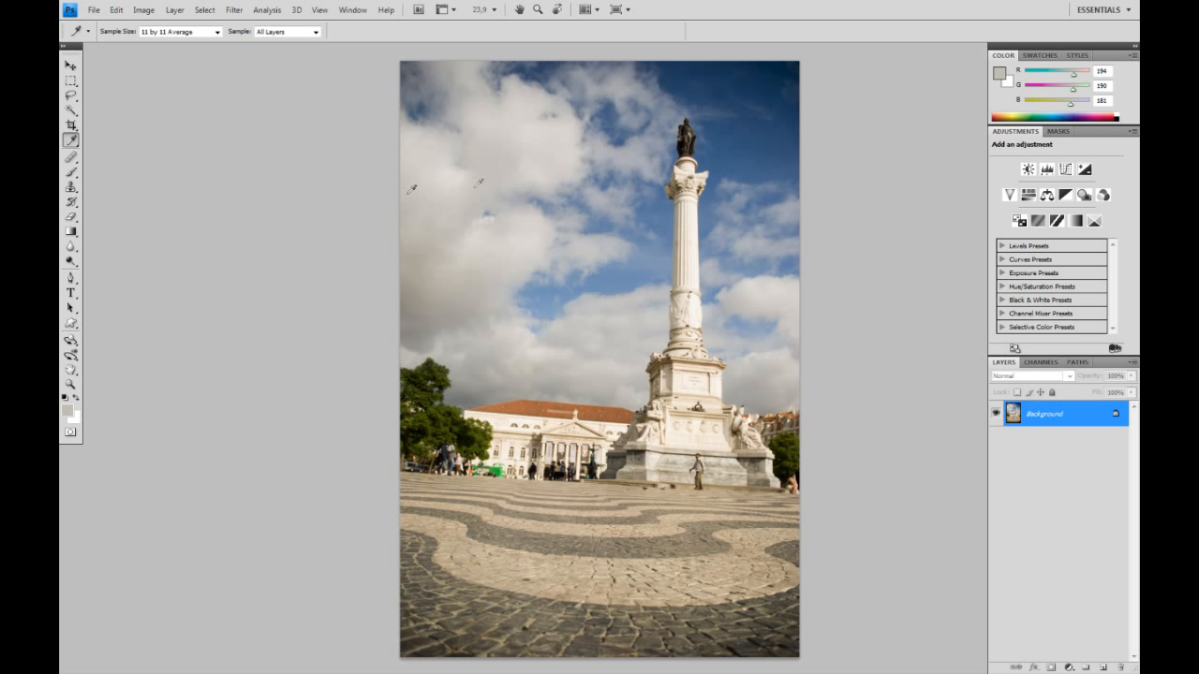
# Place two colour samplers side by side in the blue sky left of the column with the Color Sampler tool.
pyautogui.rightClick(73, 142)
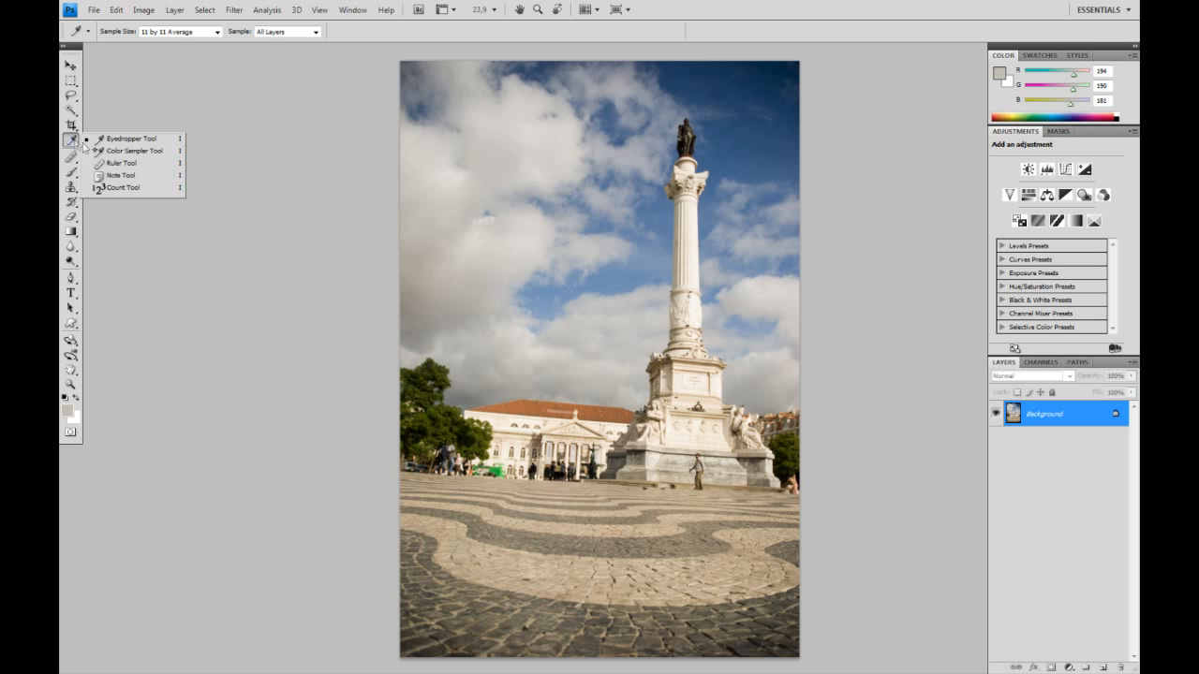
pyautogui.click(136, 151)
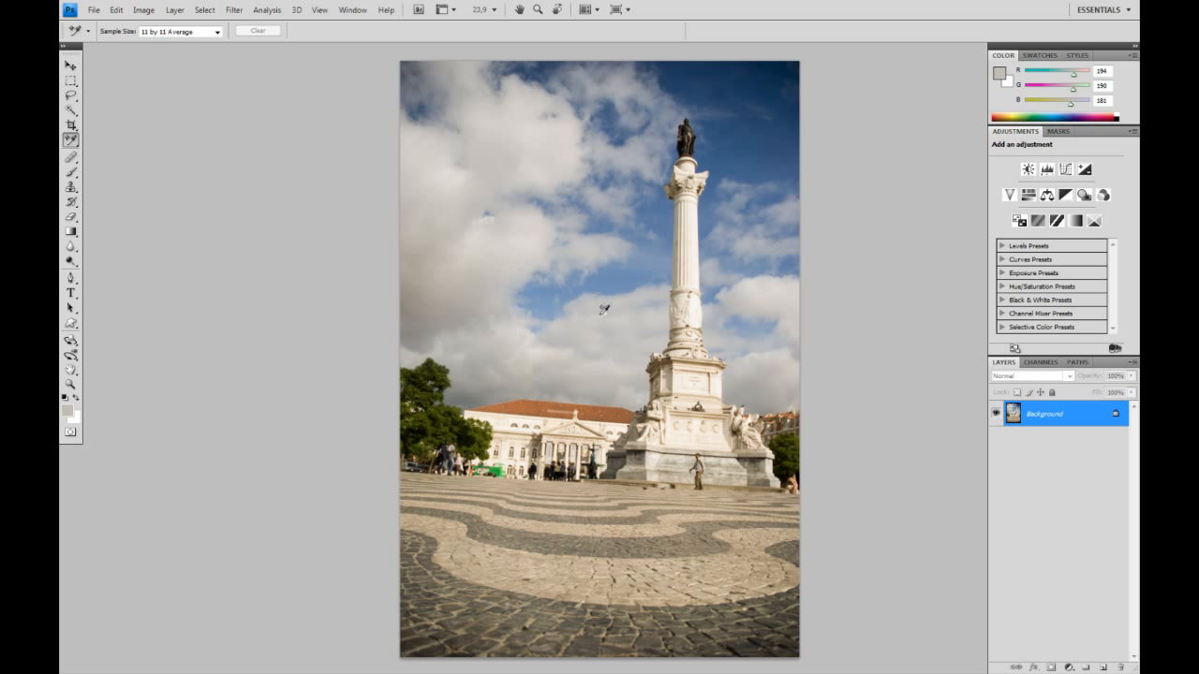
pyautogui.click(615, 275)
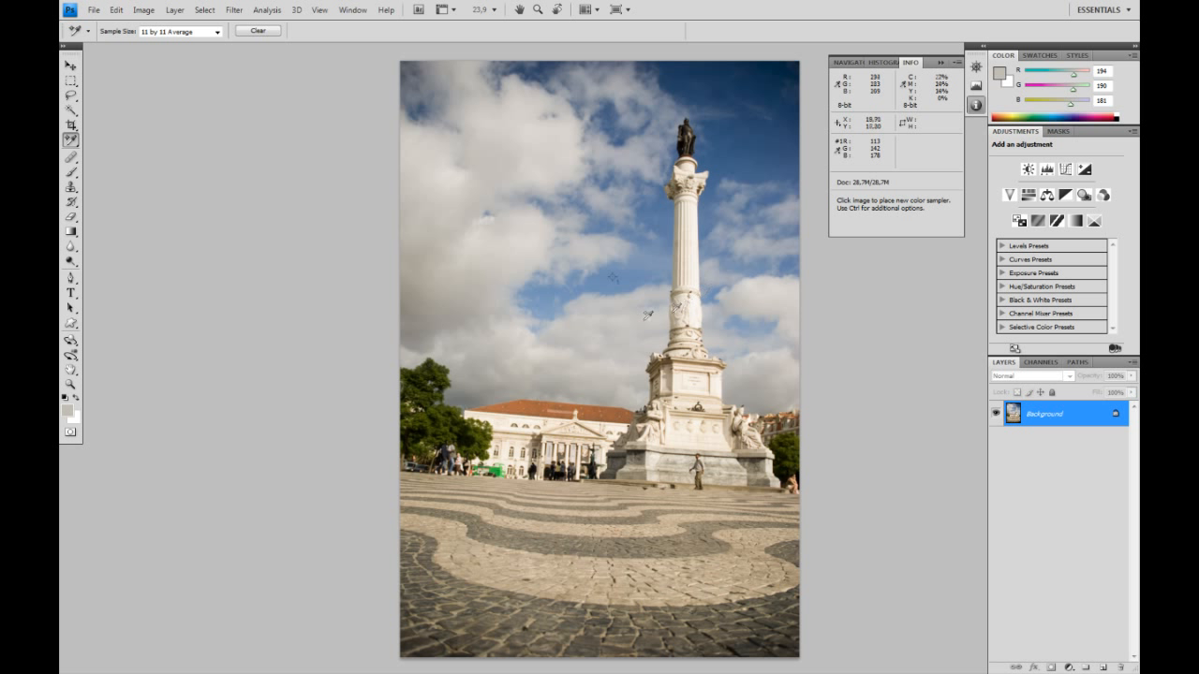
pyautogui.click(636, 276)
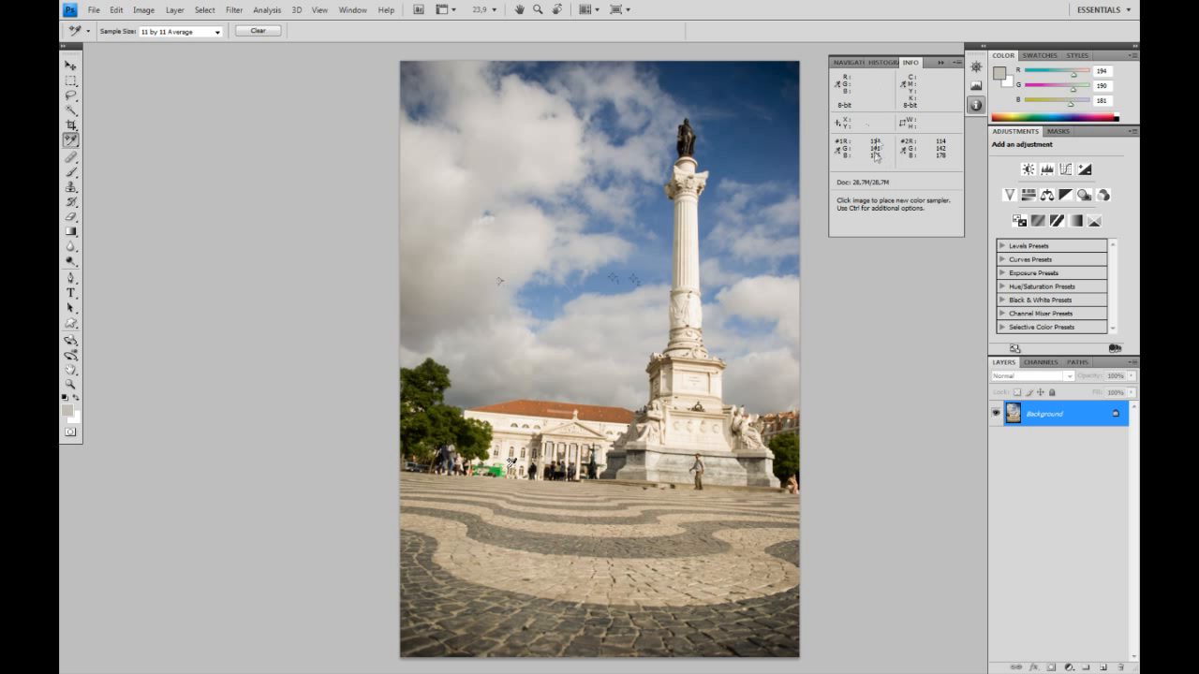
# Move the first colour sampler onto the grey cloud and clear all samplers.
pyautogui.moveTo(500, 283); pyautogui.dragTo(503, 301)
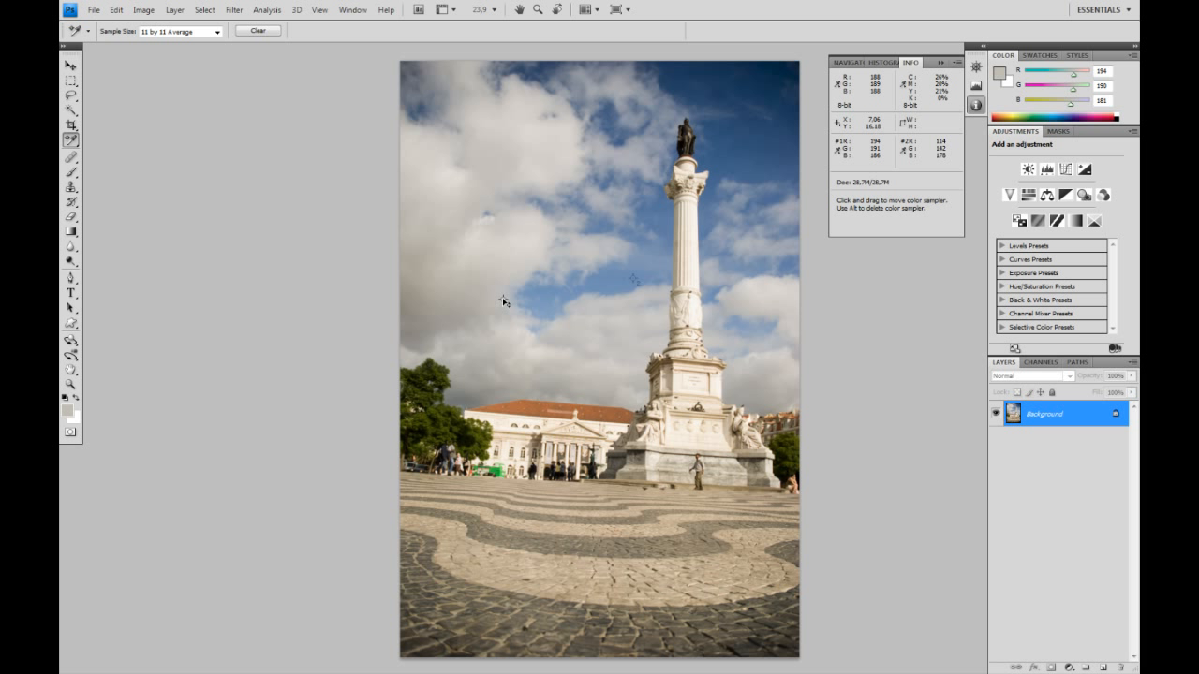
pyautogui.click(264, 35)
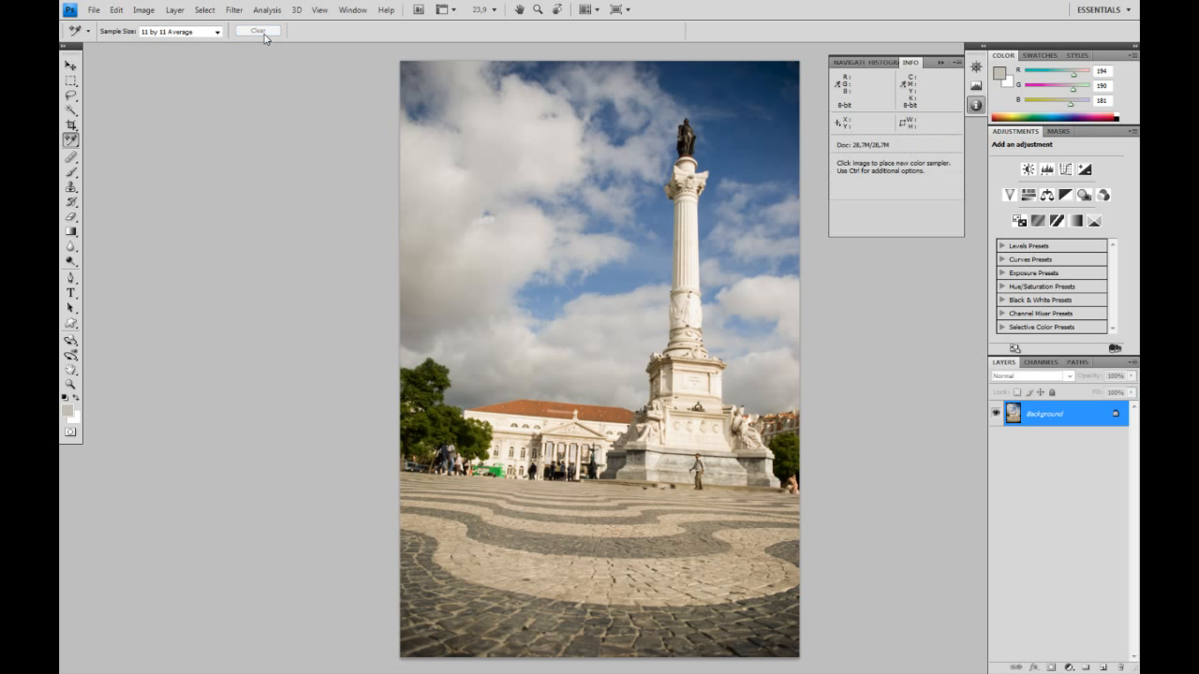
# Activate the Ruler tool.
pyautogui.click(72, 142)
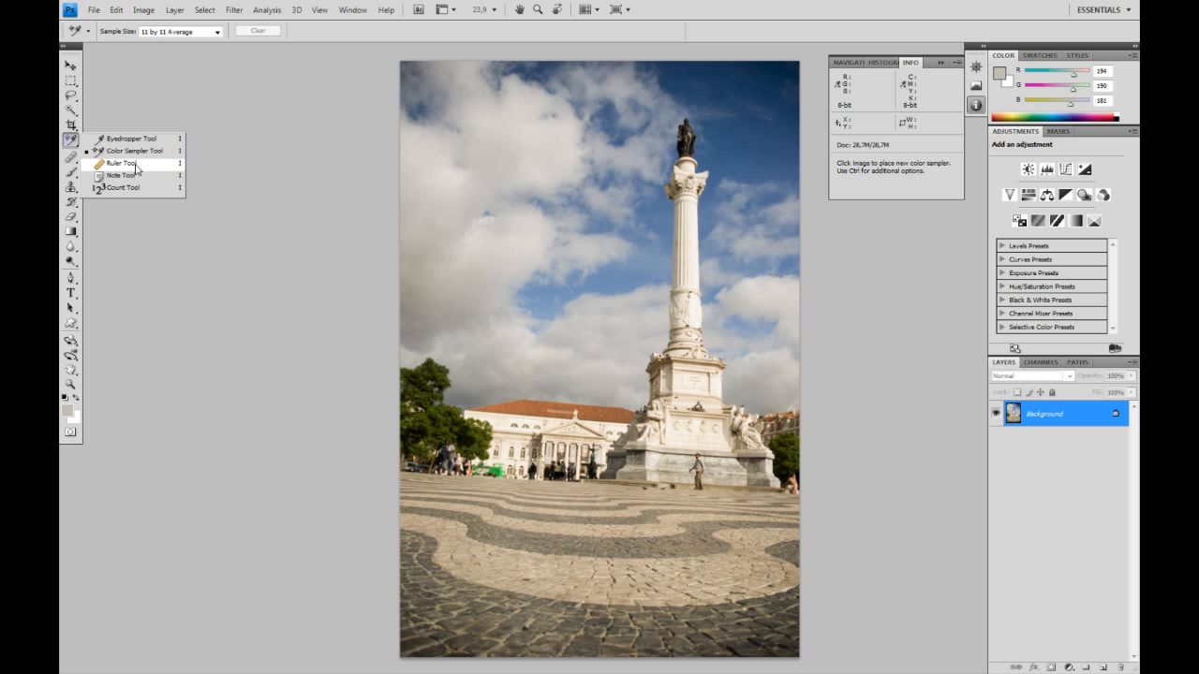
pyautogui.click(136, 170)
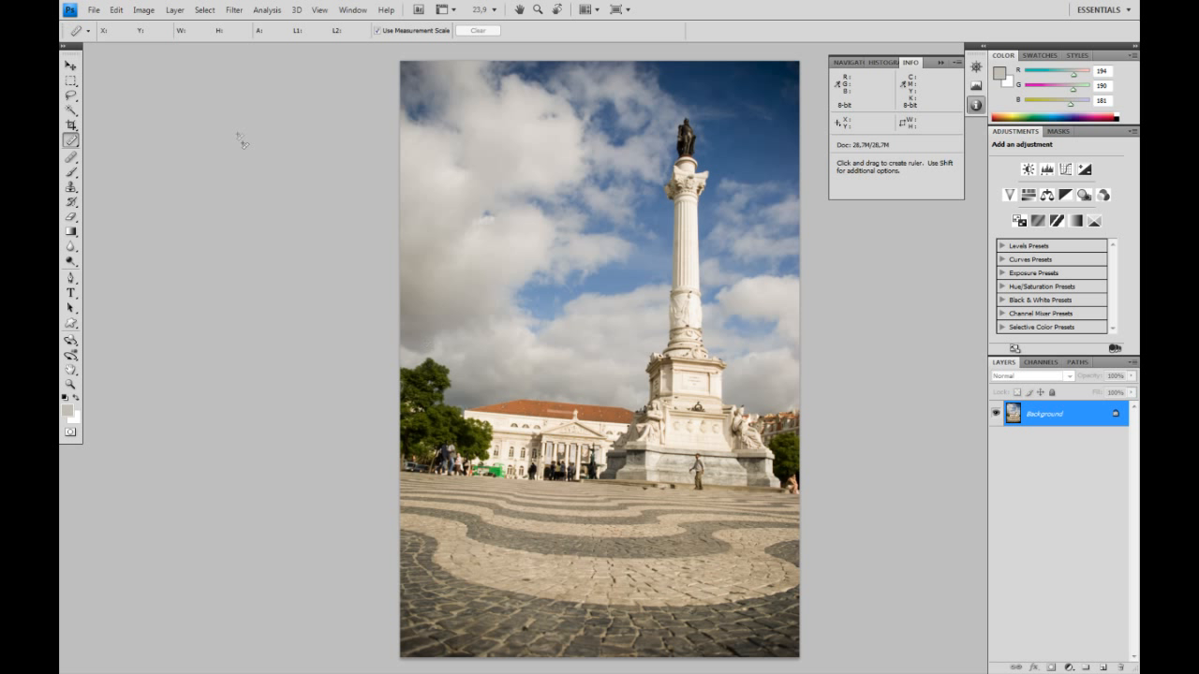
pyautogui.click(116, 10)
pyautogui.moveTo(144, 9)
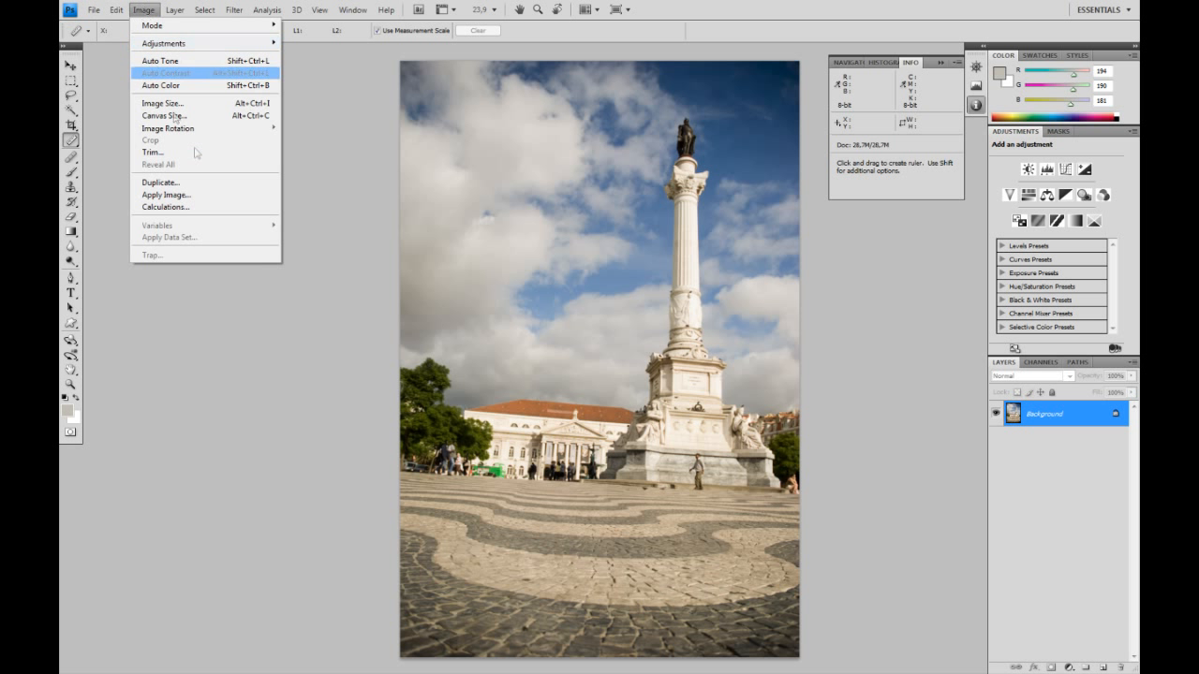
pyautogui.moveTo(224, 131)
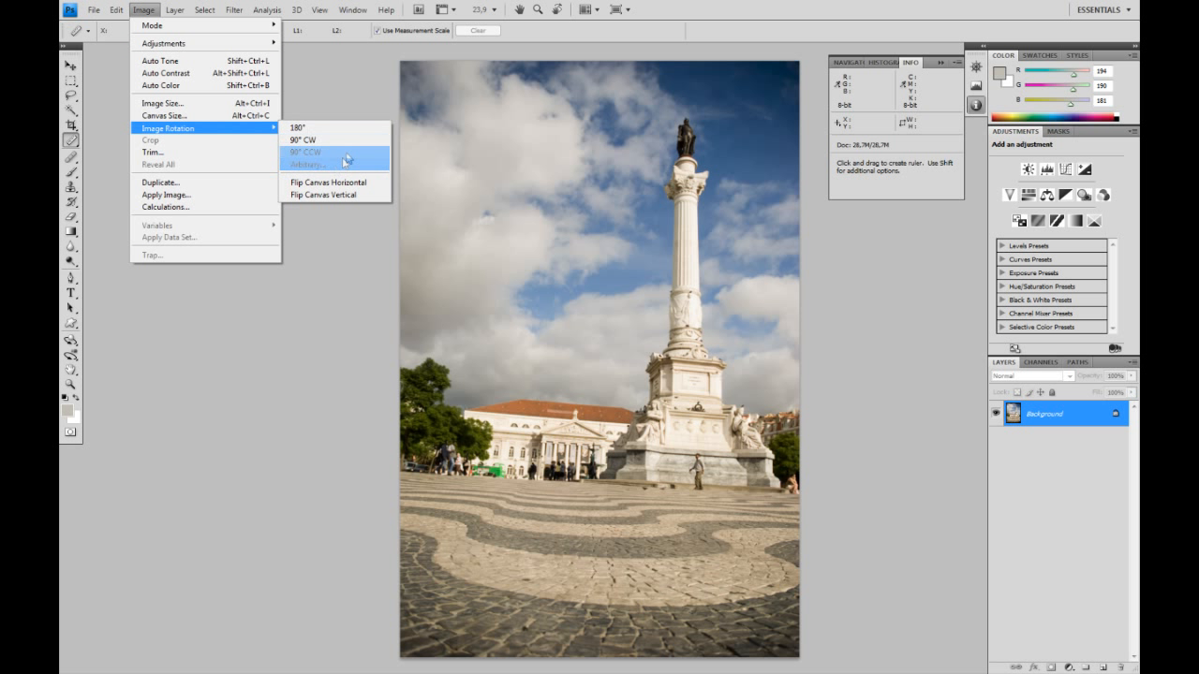
pyautogui.click(345, 165)
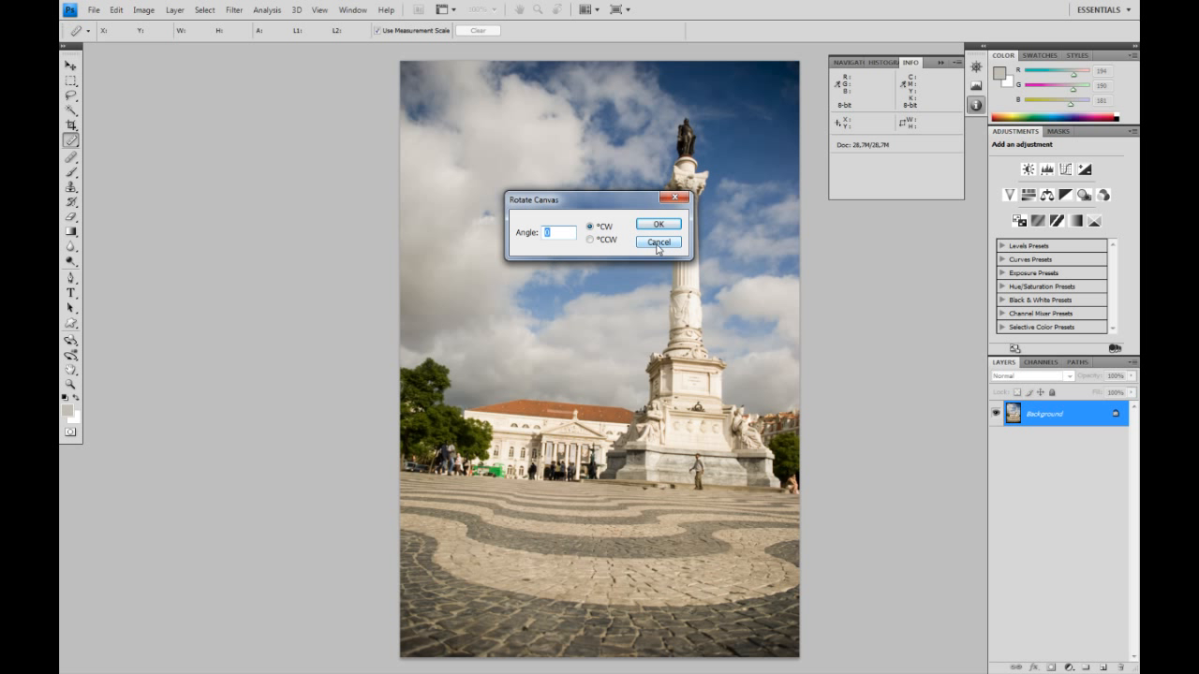
pyautogui.click(658, 244)
pyautogui.click(658, 243)
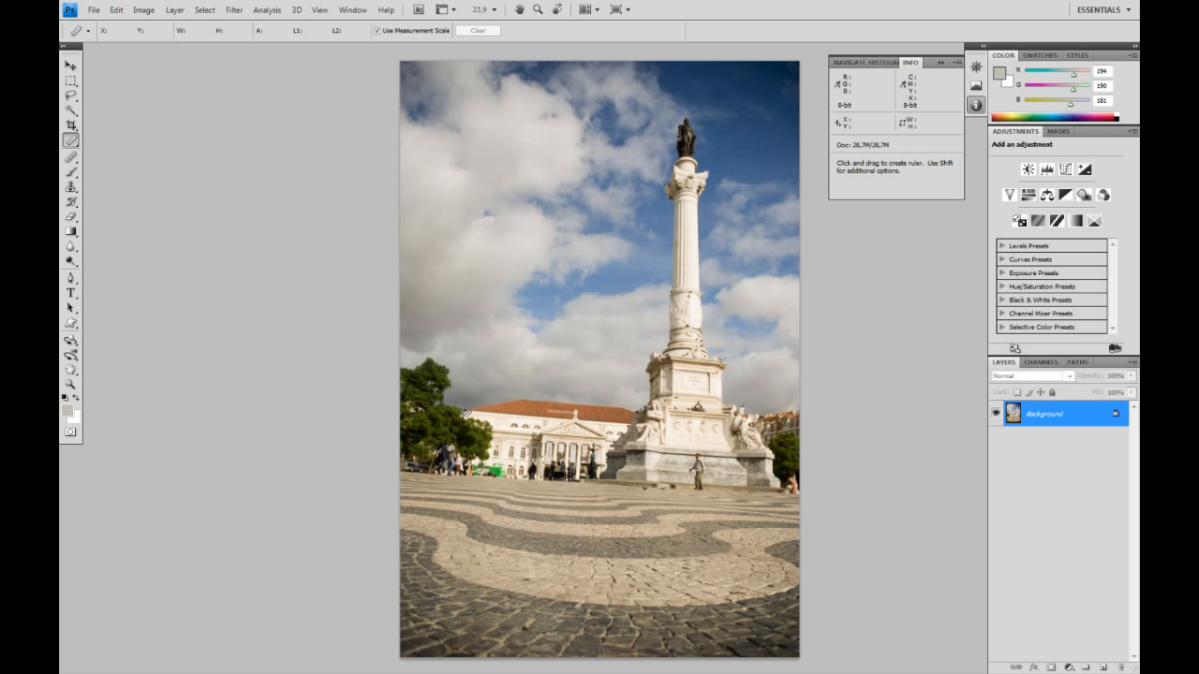
# Draw a ruler line from the building's left eave across the monument's base and rotate the canvas 4.73° counterclockwise.
pyautogui.moveTo(465, 413); pyautogui.dragTo(715, 434)
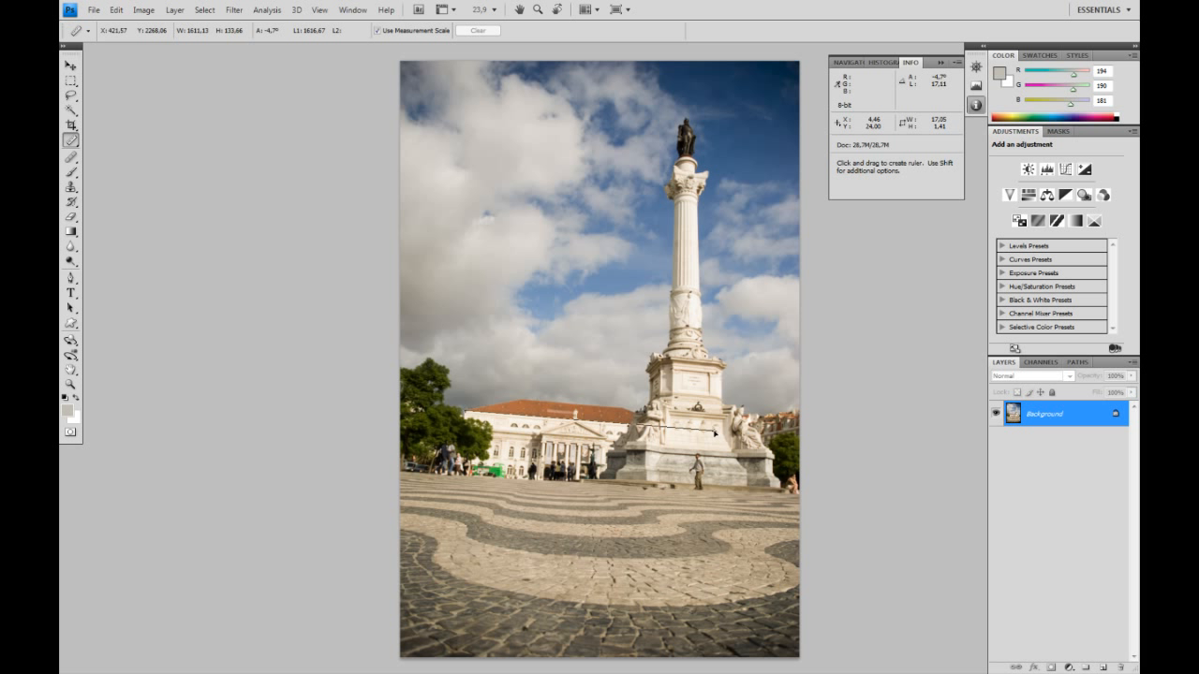
pyautogui.moveTo(714, 433); pyautogui.dragTo(717, 434)
pyautogui.click(143, 10)
pyautogui.moveTo(184, 137)
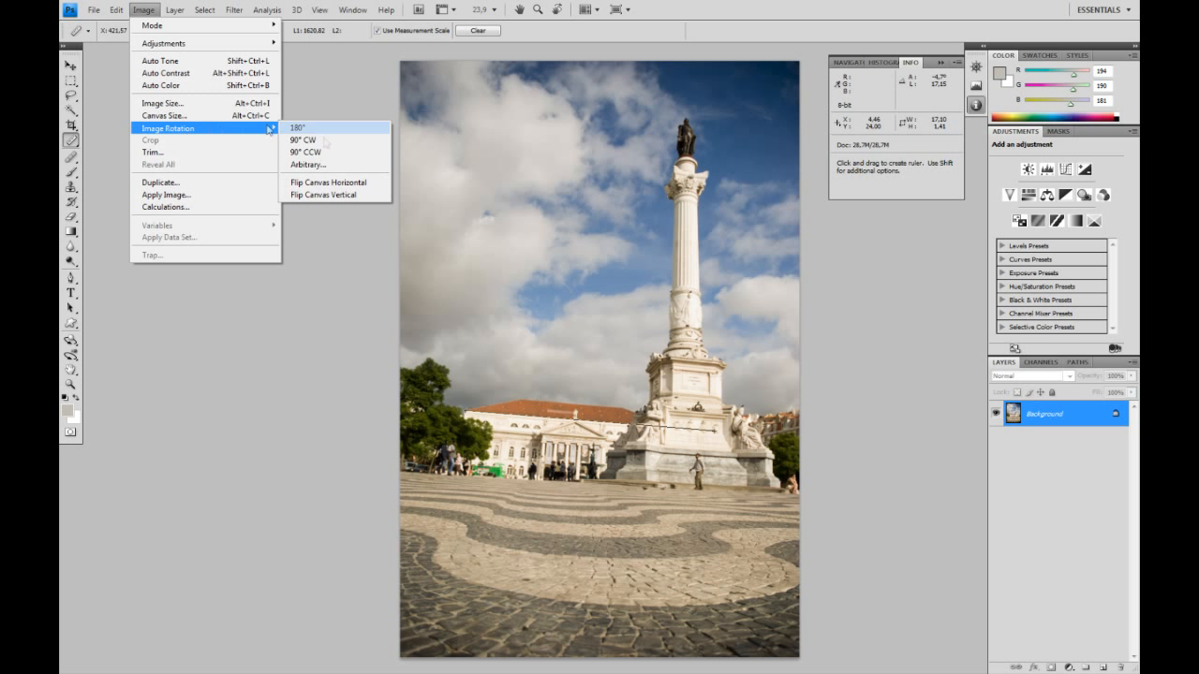
pyautogui.click(321, 165)
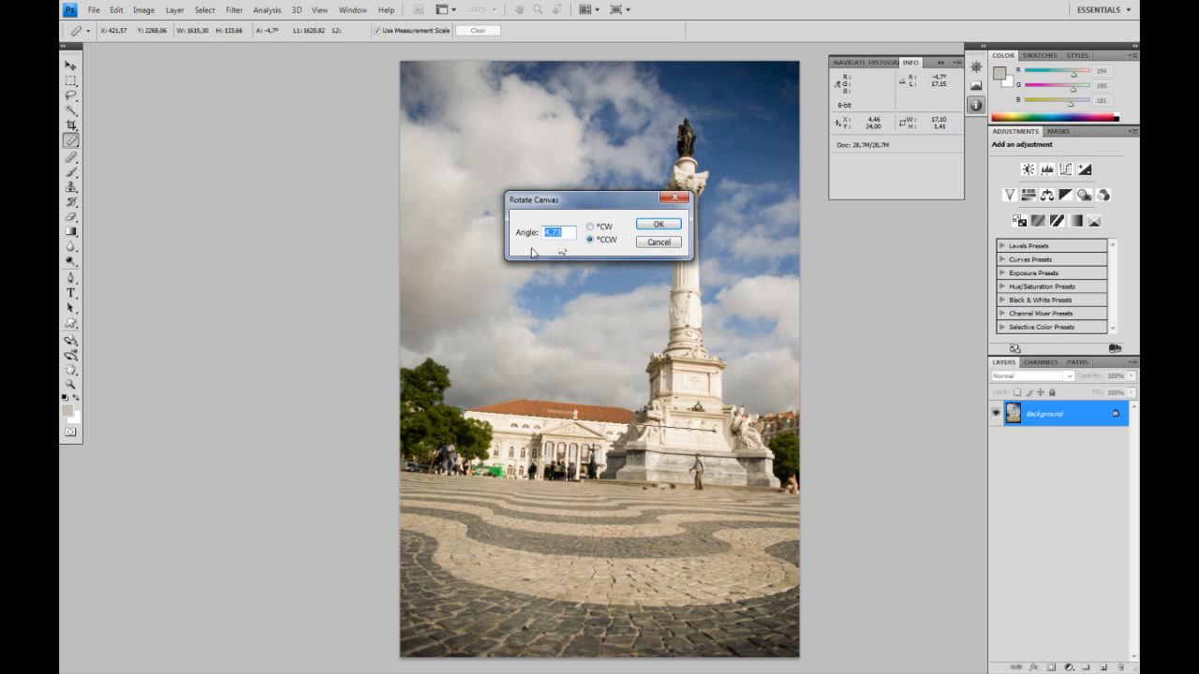
pyautogui.click(649, 228)
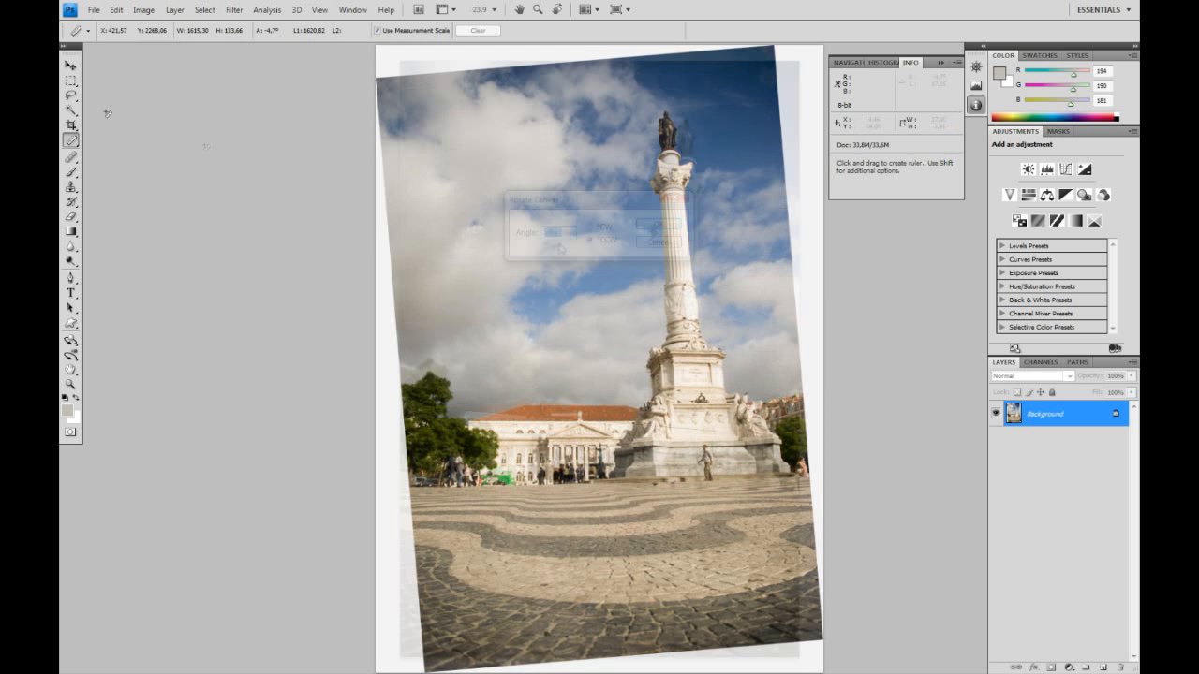
pyautogui.click(71, 125)
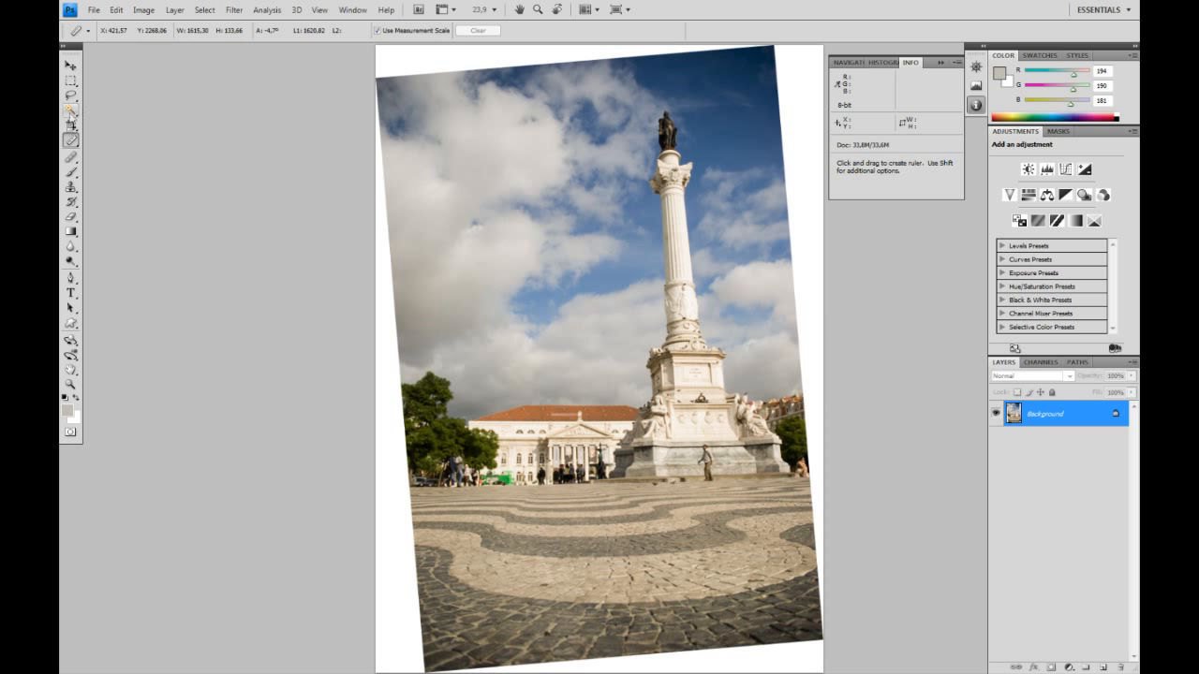
pyautogui.moveTo(394, 91); pyautogui.dragTo(821, 575)
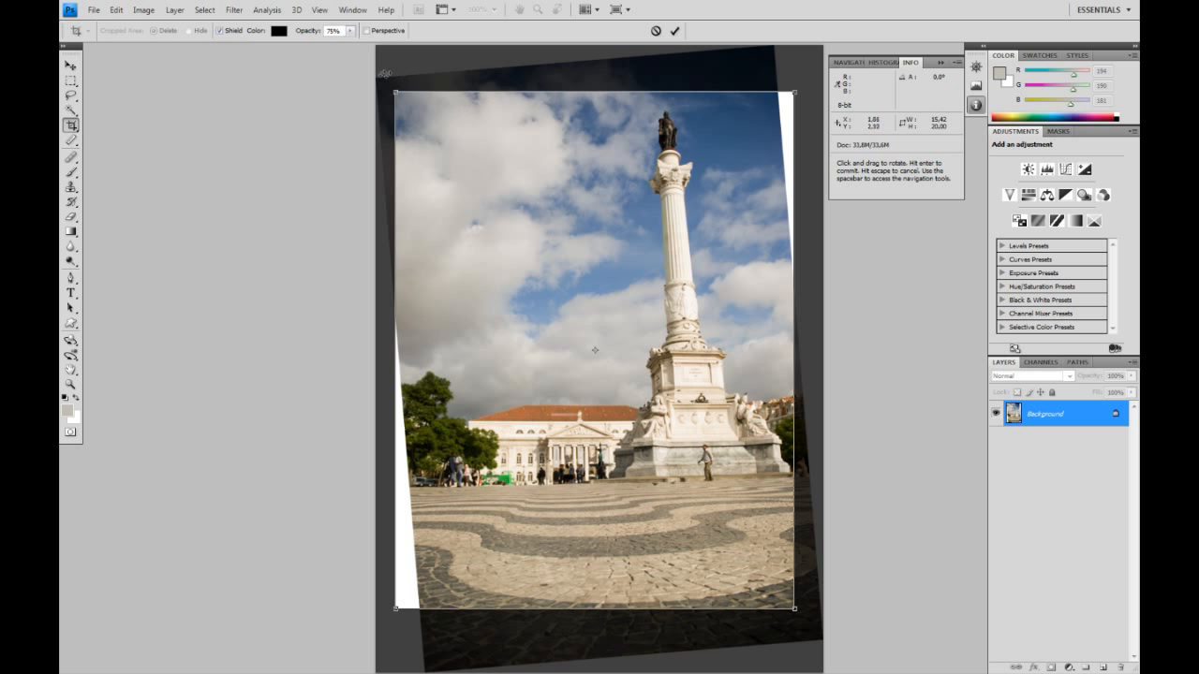
pyautogui.click(655, 30)
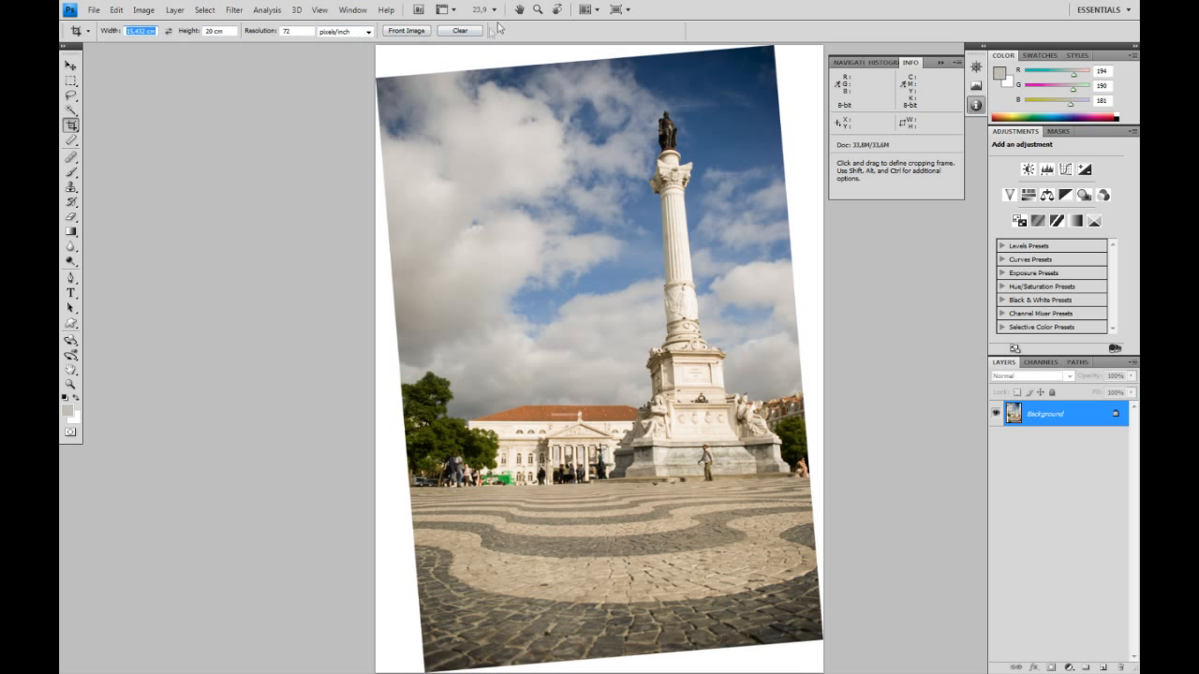
# Clear the preset crop dimensions and crop the rotated photo to about 23.3 × 38.7 cm, excluding the blank corners.
pyautogui.click(463, 31)
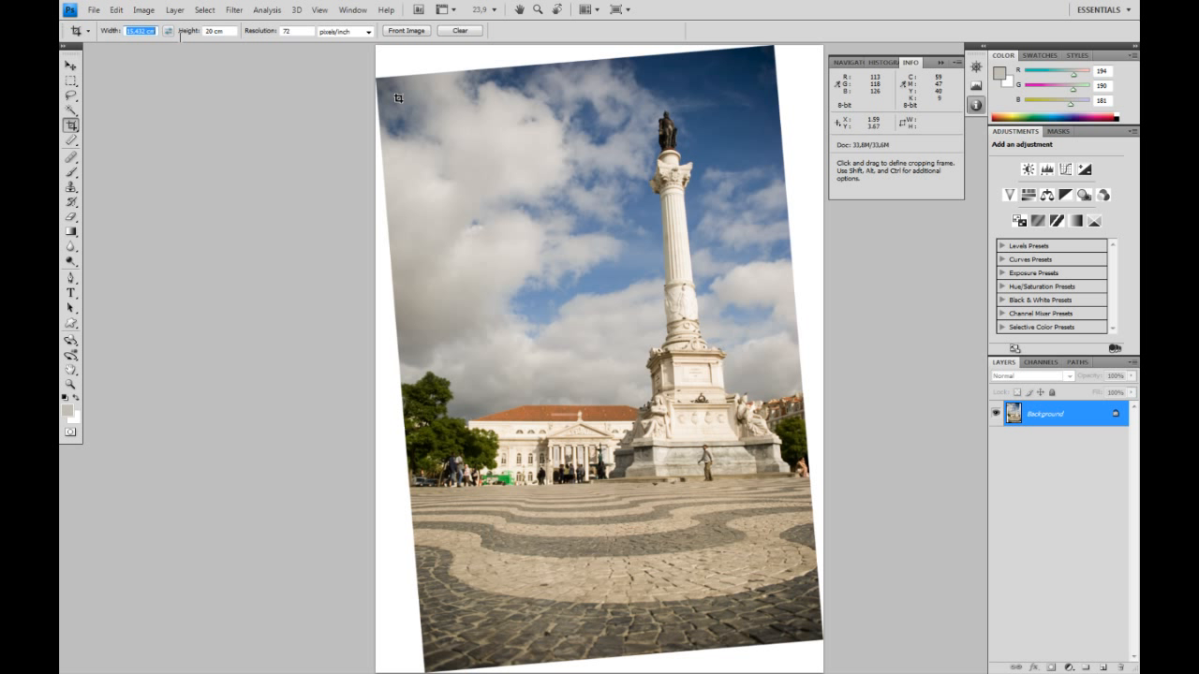
pyautogui.moveTo(399, 97); pyautogui.dragTo(777, 610)
pyautogui.moveTo(397, 354); pyautogui.dragTo(434, 354)
pyautogui.press('Escape')
pyautogui.moveTo(605, 99)
pyautogui.mouseDown()
pyautogui.moveTo(605, 74)
pyautogui.moveTo(604, 105)
pyautogui.mouseUp()
pyautogui.moveTo(777, 348); pyautogui.dragTo(774, 349)
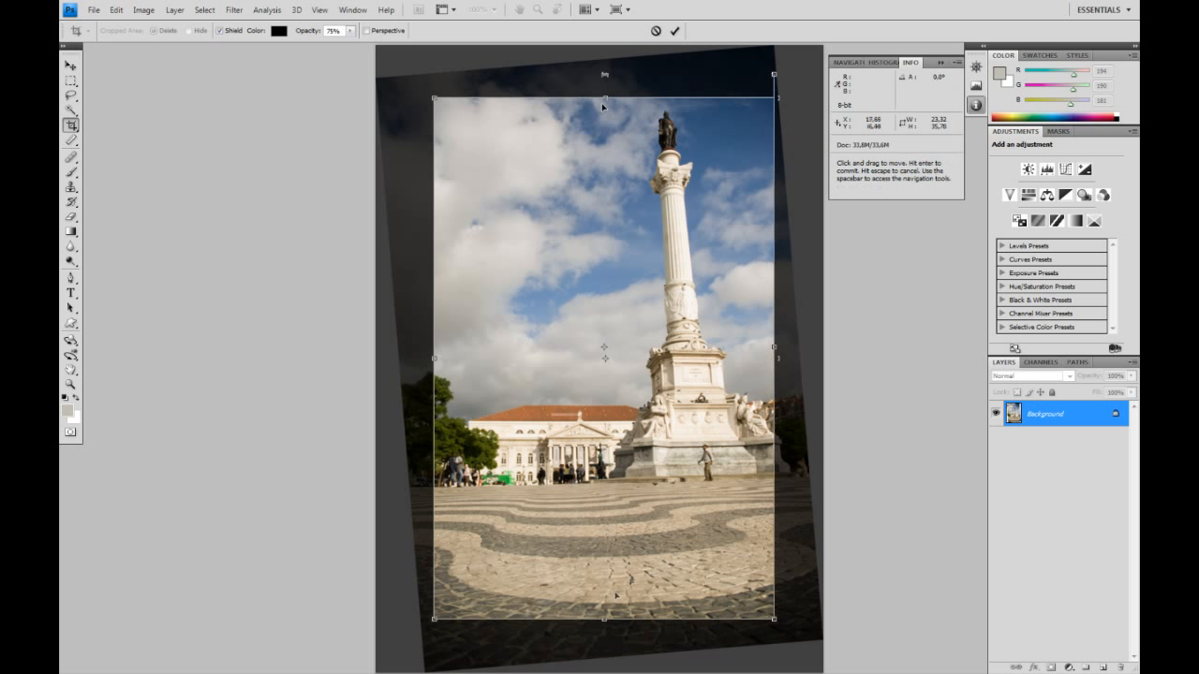
pyautogui.moveTo(605, 621); pyautogui.dragTo(605, 641)
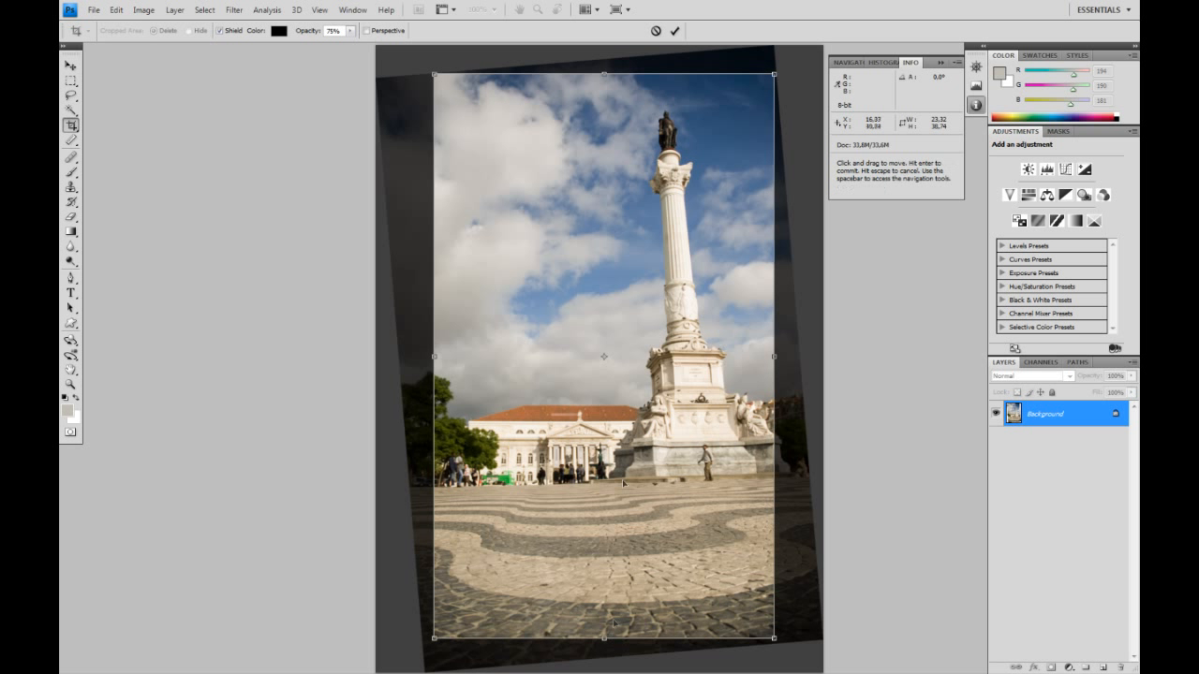
pyautogui.click(672, 33)
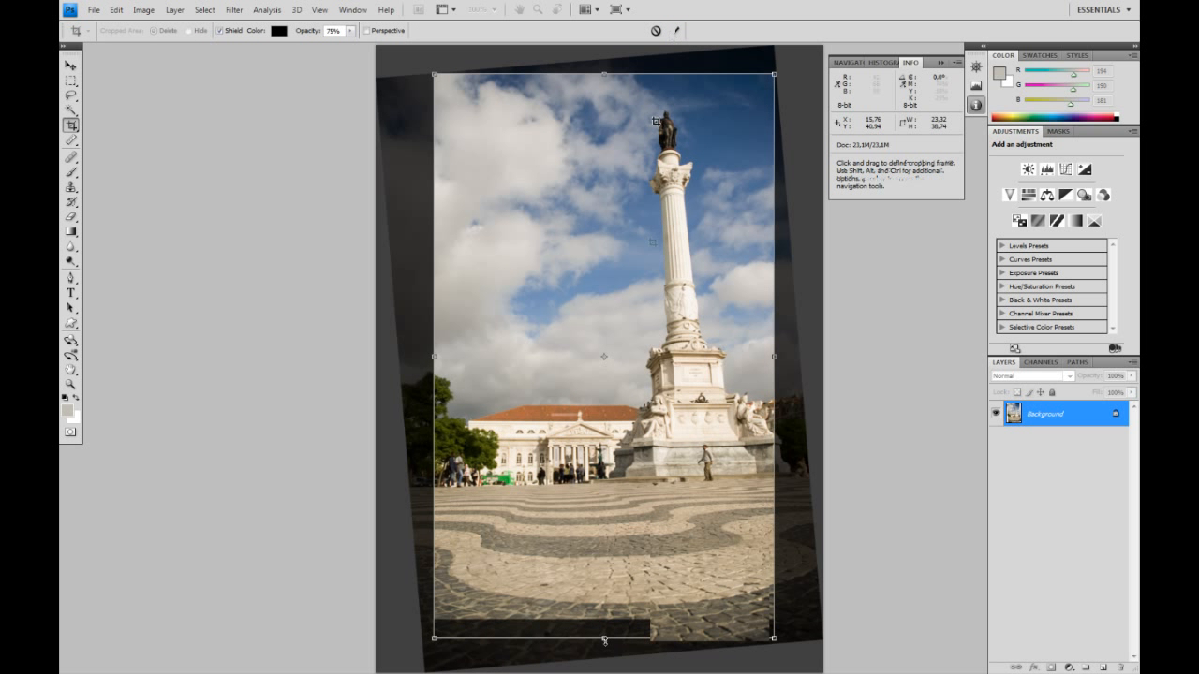